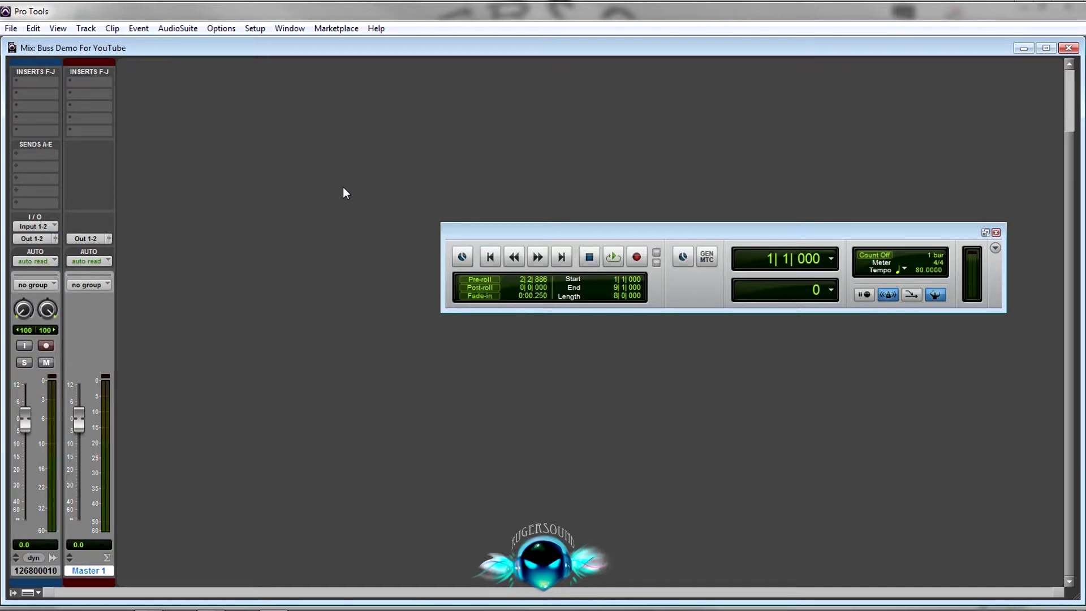
- Select audio track 126800010 in the Mix window
{"action": "left_click", "coordinate": [32, 572]}
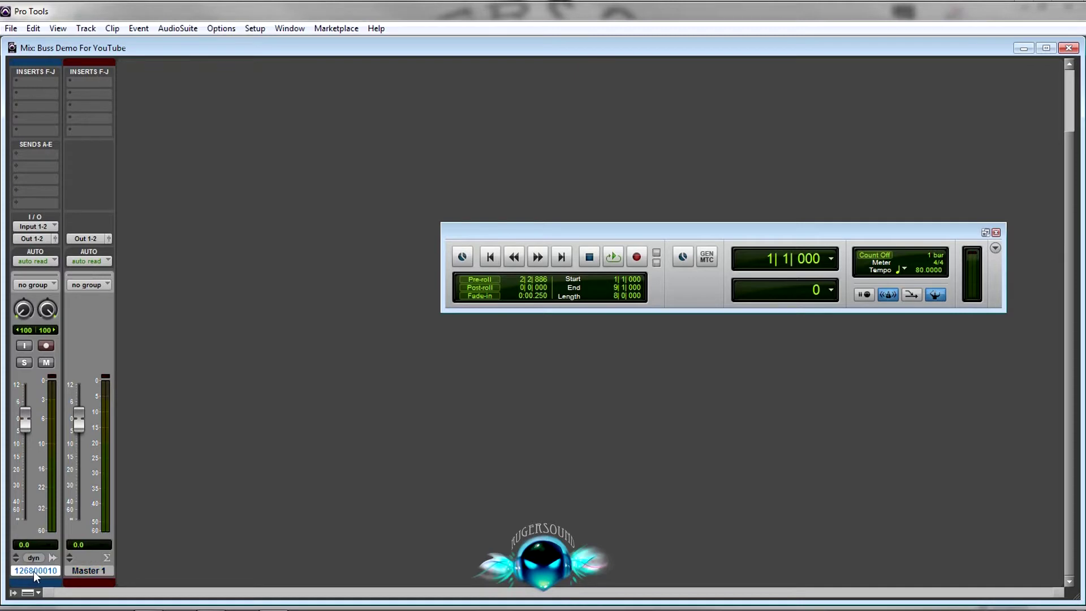
- Create one new stereo Aux Input track via Track > New
{"action": "left_click", "coordinate": [86, 29]}
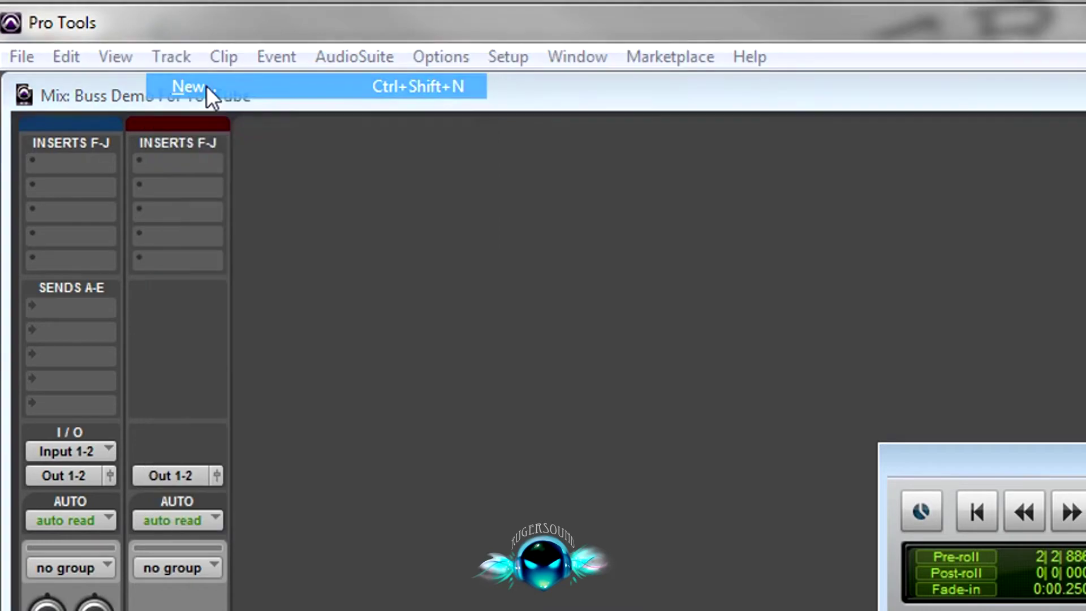
{"action": "left_click", "coordinate": [204, 87]}
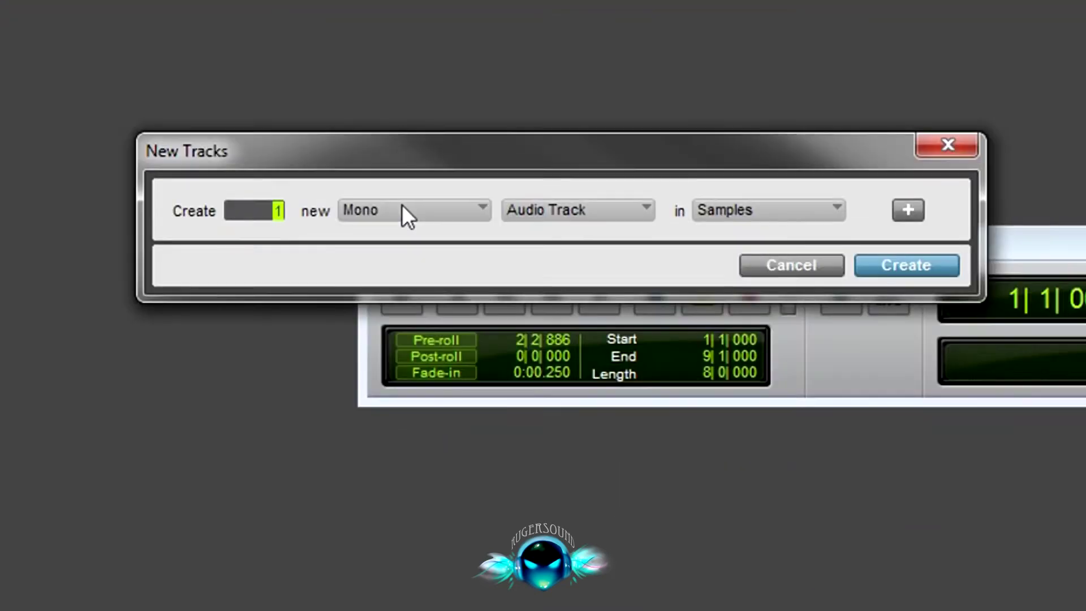
{"action": "left_click", "coordinate": [926, 426]}
{"action": "left_click", "coordinate": [453, 243]}
{"action": "left_click", "coordinate": [600, 211]}
{"action": "left_click", "coordinate": [656, 246]}
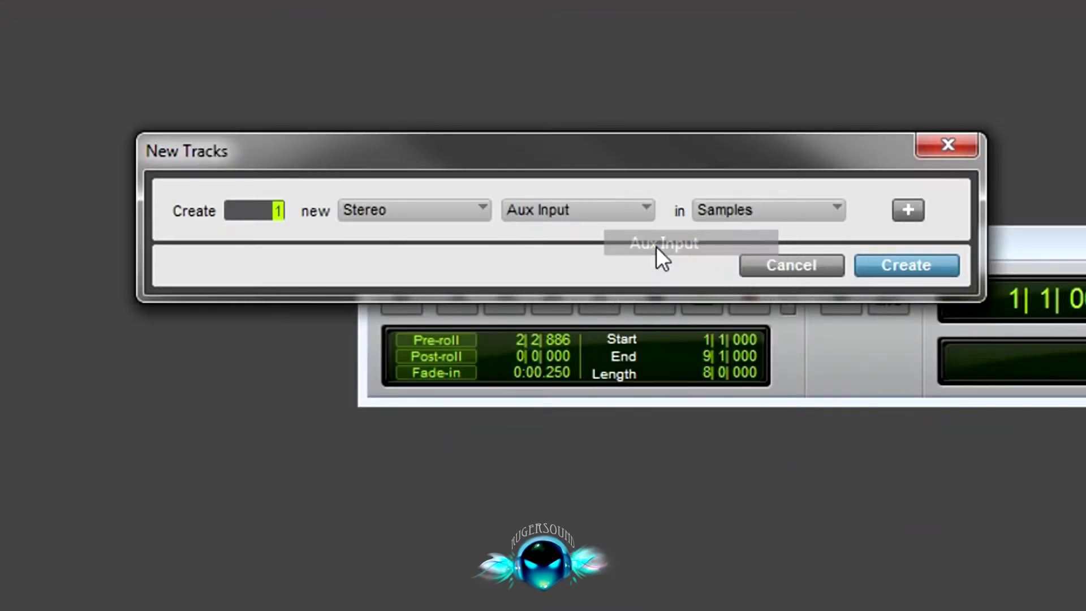
{"action": "left_click", "coordinate": [885, 266]}
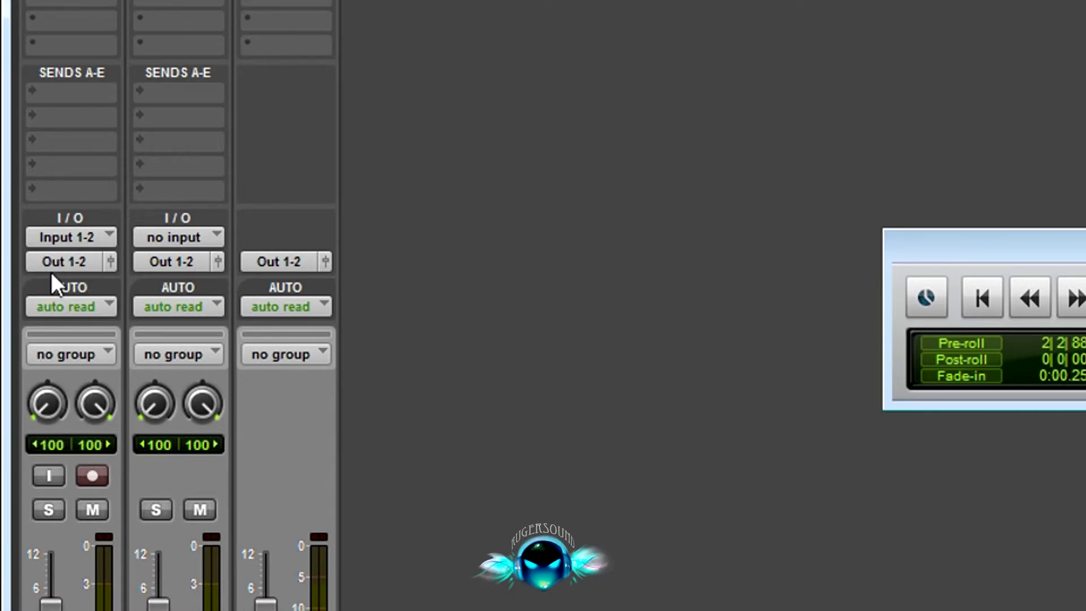
- Set Aux 1's input to the REVERB1 (Stereo) bus, leaving its output at Out 1-2
{"action": "left_click", "coordinate": [300, 263]}
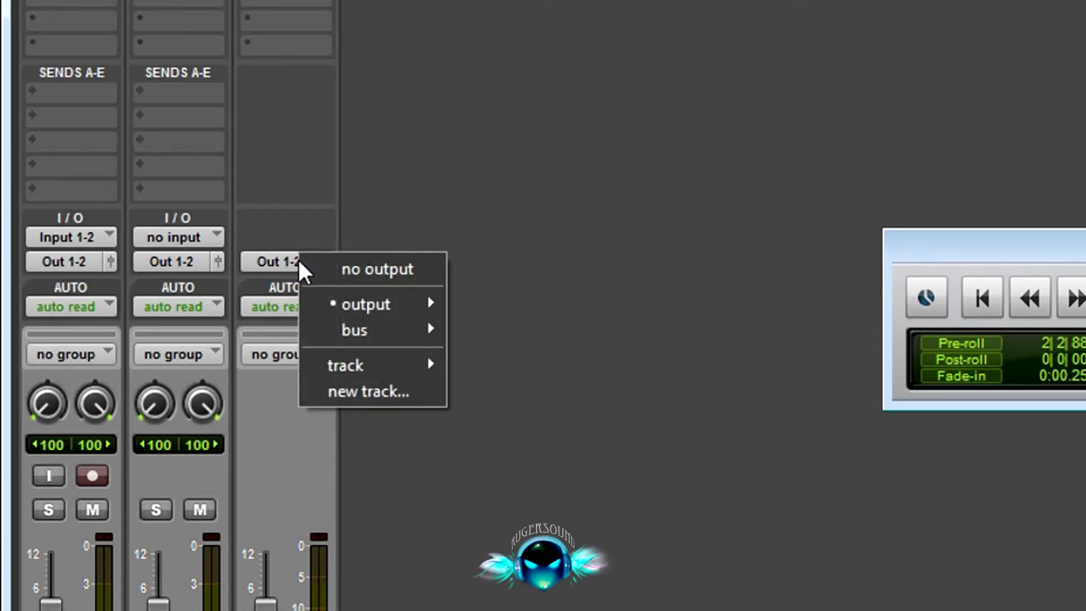
{"action": "left_click", "coordinate": [272, 231]}
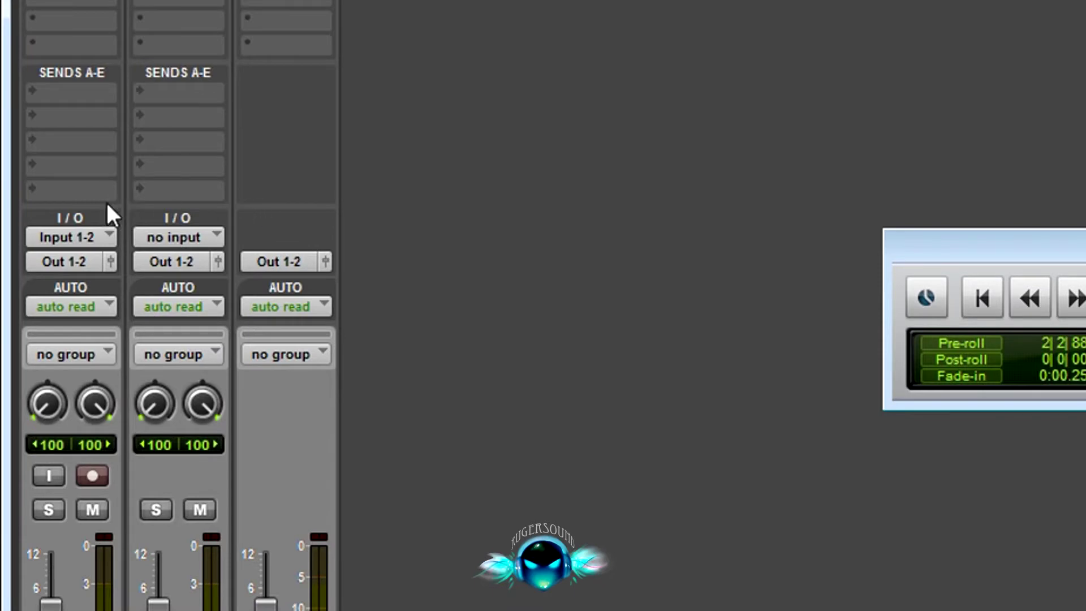
{"action": "left_click", "coordinate": [156, 242]}
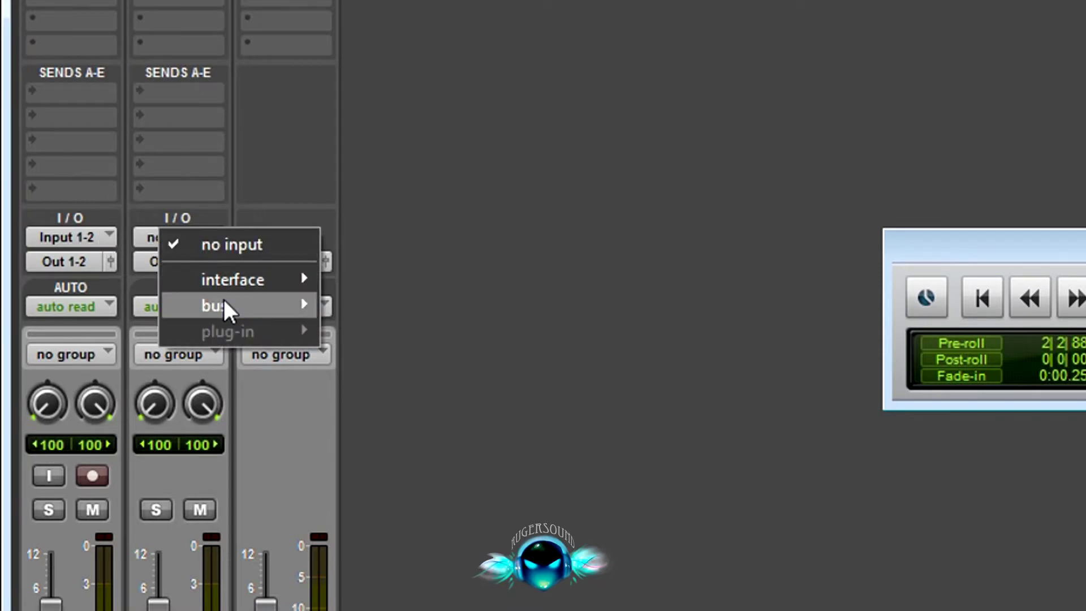
{"action": "mouse_move", "coordinate": [225, 305]}
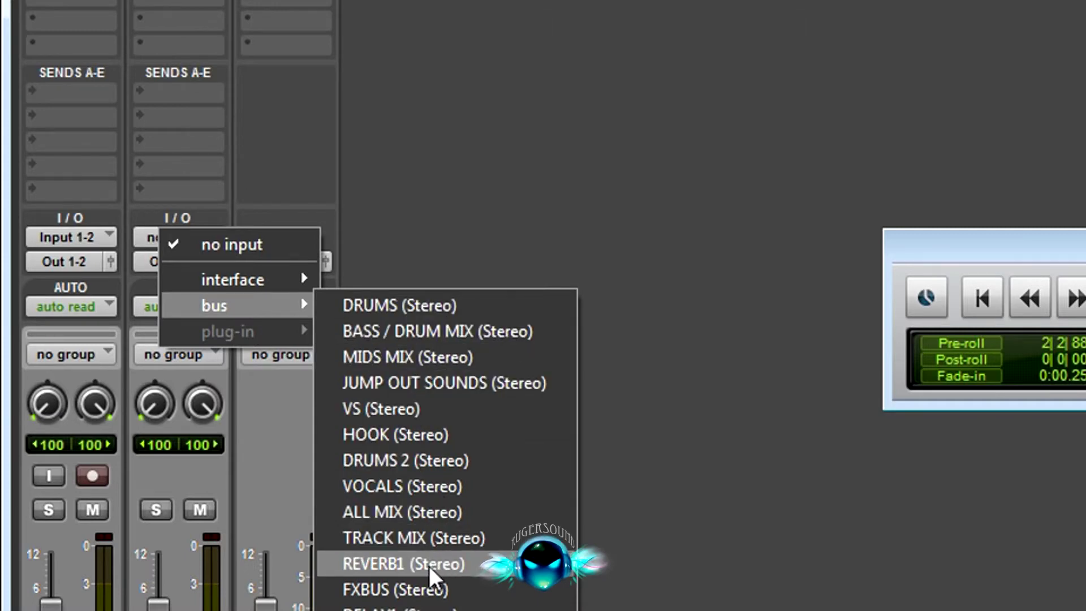
{"action": "left_click", "coordinate": [401, 563]}
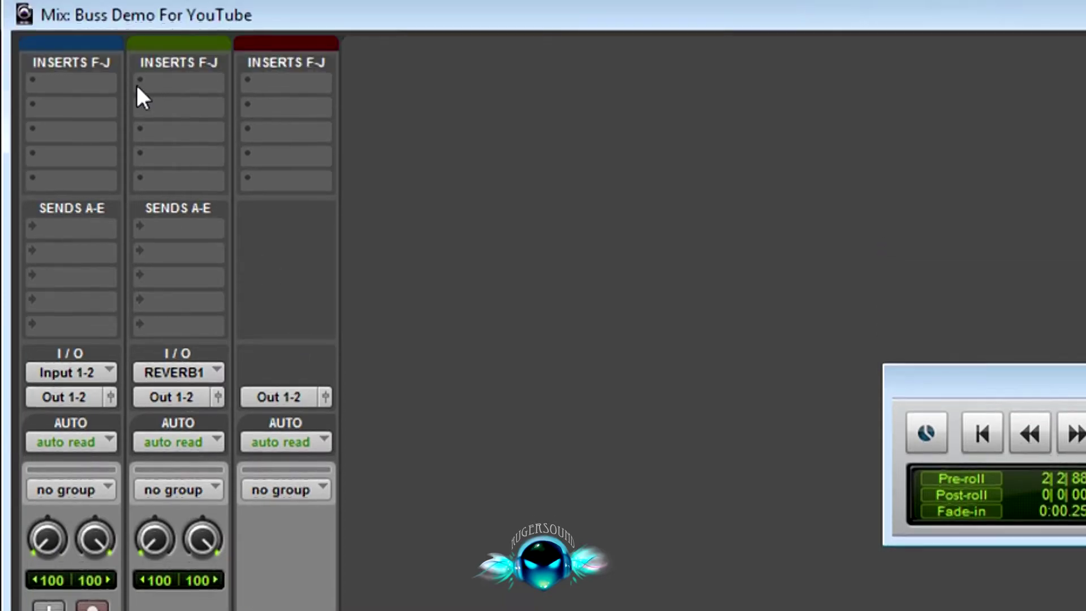
- Insert a stereo D-Verb on Aux 1's first insert, then play and stop the session
{"action": "left_click", "coordinate": [136, 162]}
{"action": "mouse_move", "coordinate": [380, 231]}
{"action": "mouse_move", "coordinate": [374, 206]}
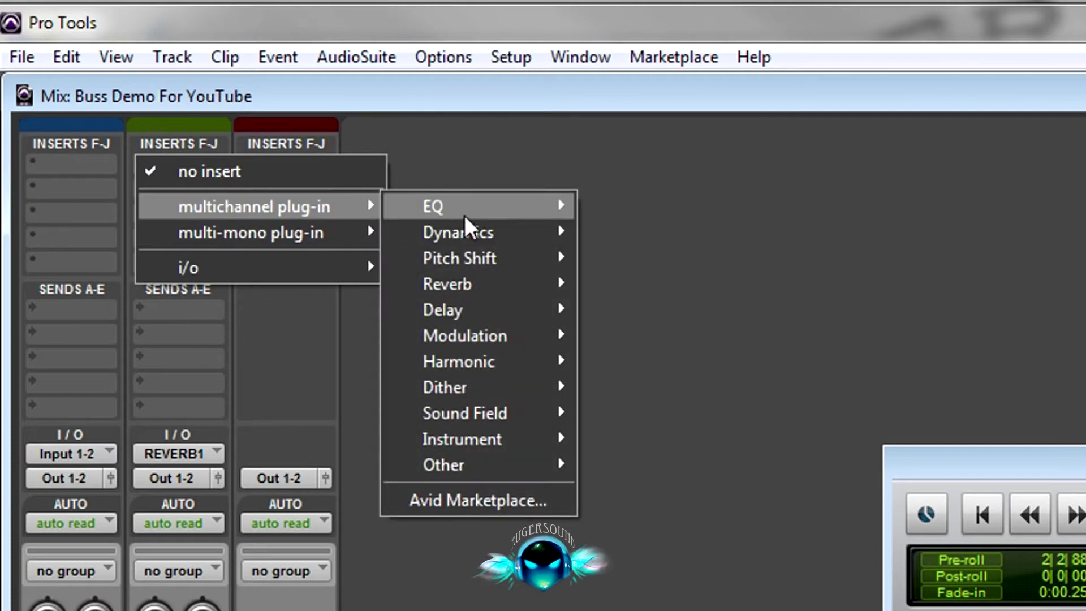
{"action": "mouse_move", "coordinate": [512, 288]}
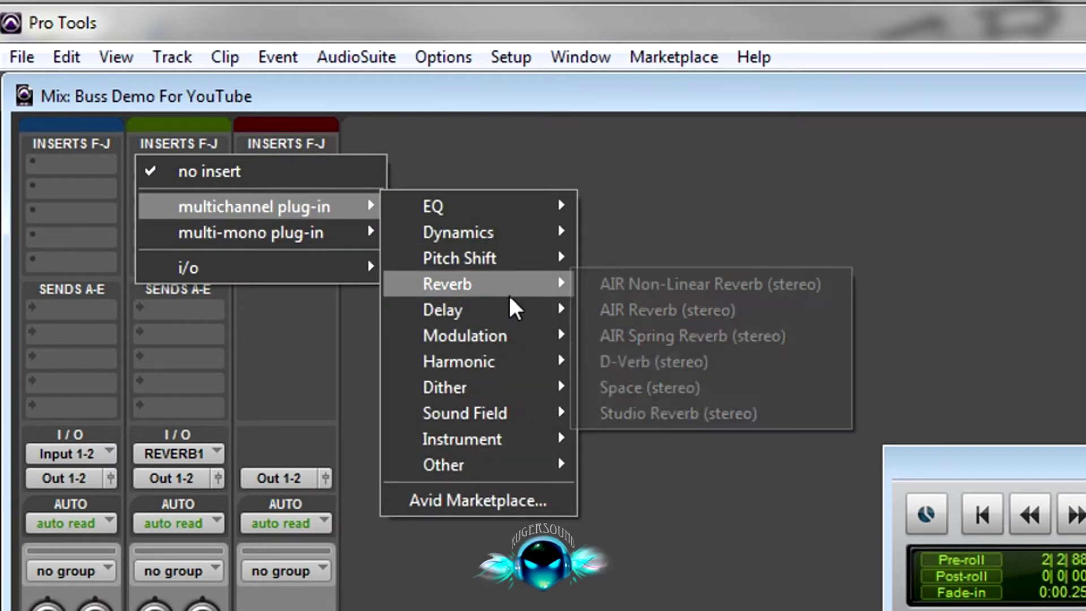
{"action": "left_click", "coordinate": [650, 359]}
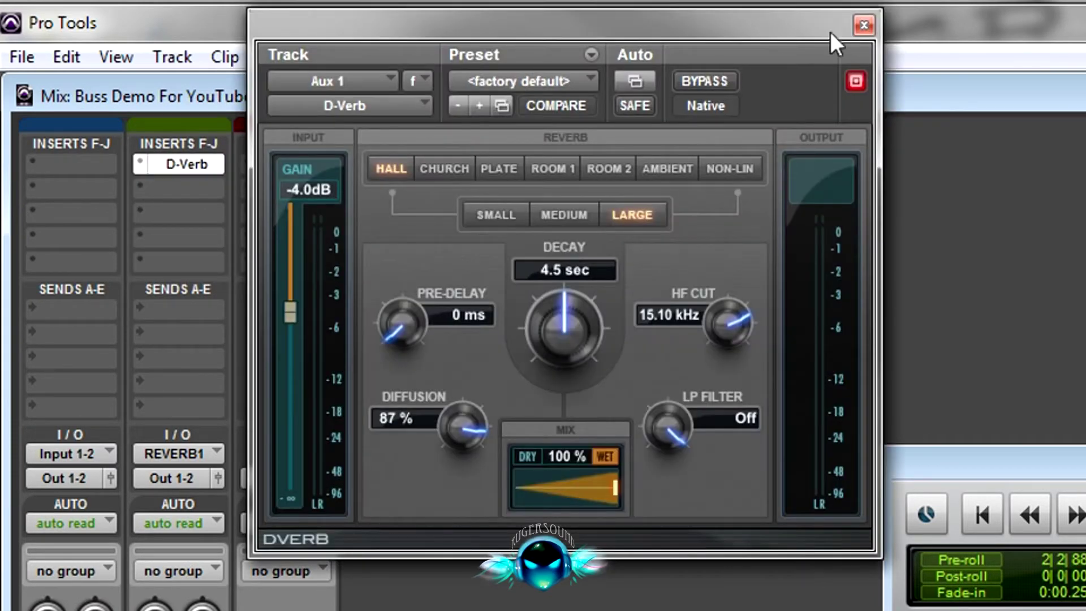
{"action": "left_click", "coordinate": [863, 25]}
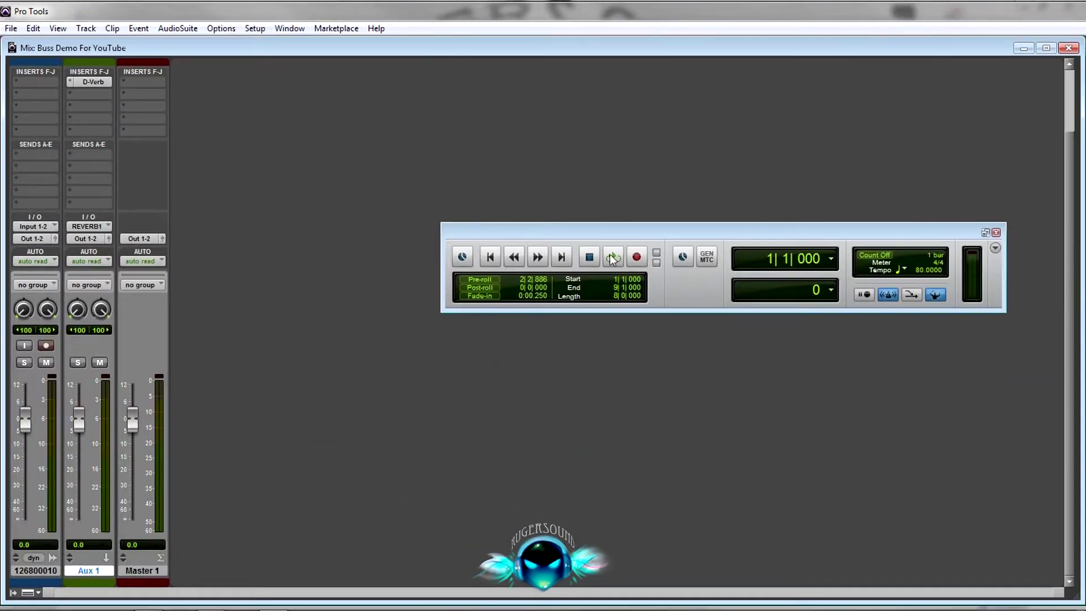
{"action": "left_click", "coordinate": [1085, 515]}
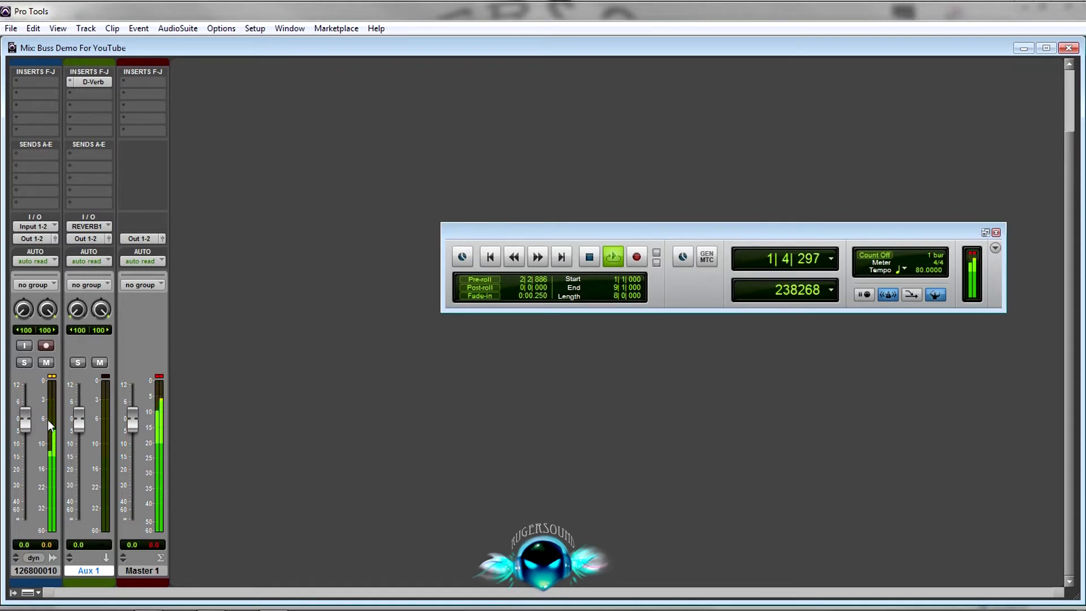
{"action": "left_click", "coordinate": [587, 257]}
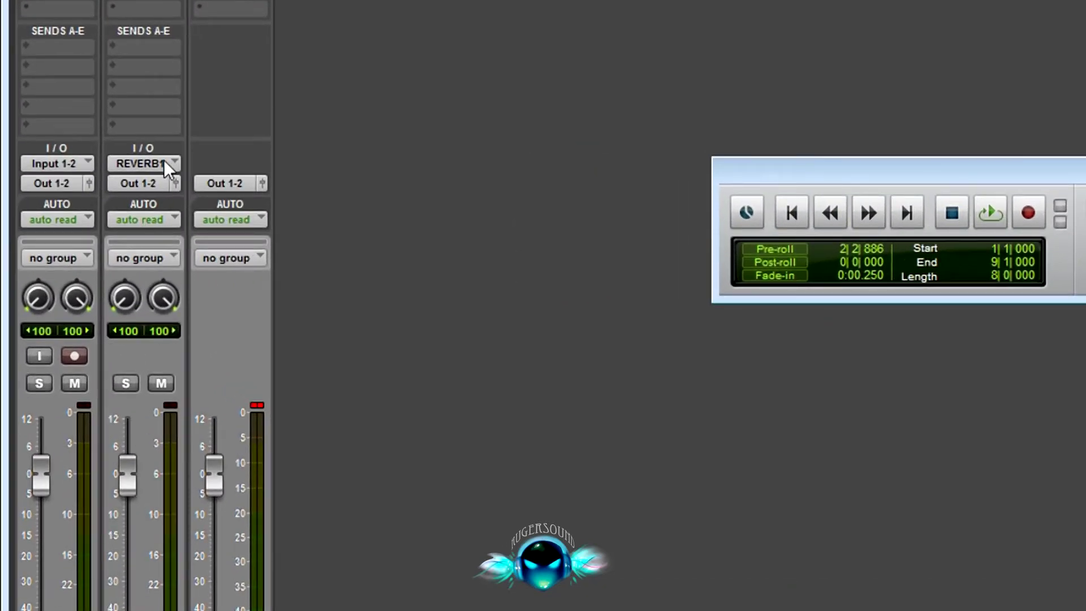
{"action": "left_click", "coordinate": [164, 160]}
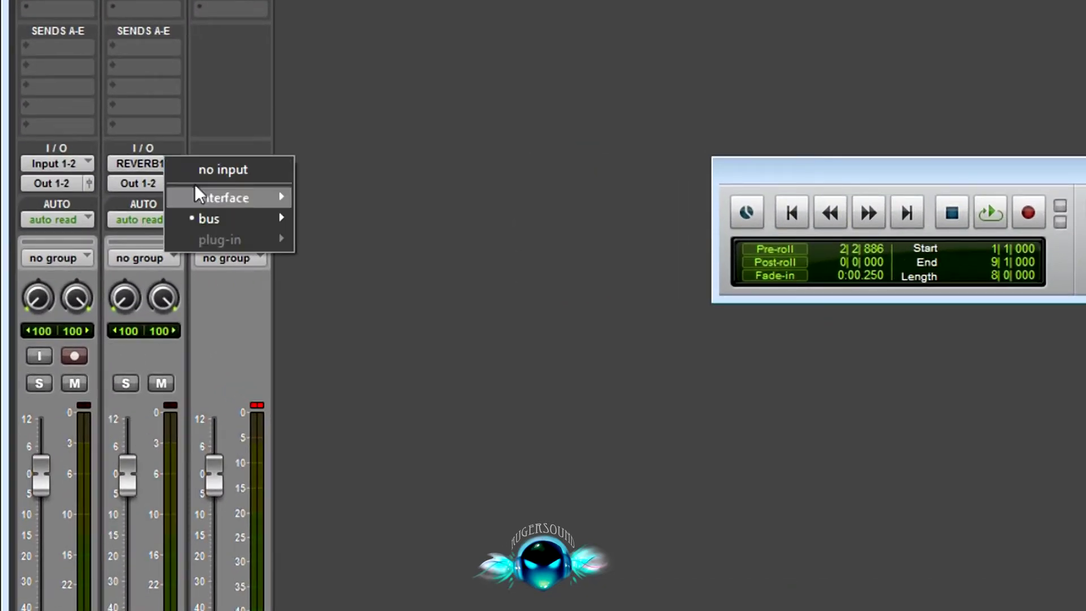
{"action": "mouse_move", "coordinate": [217, 218]}
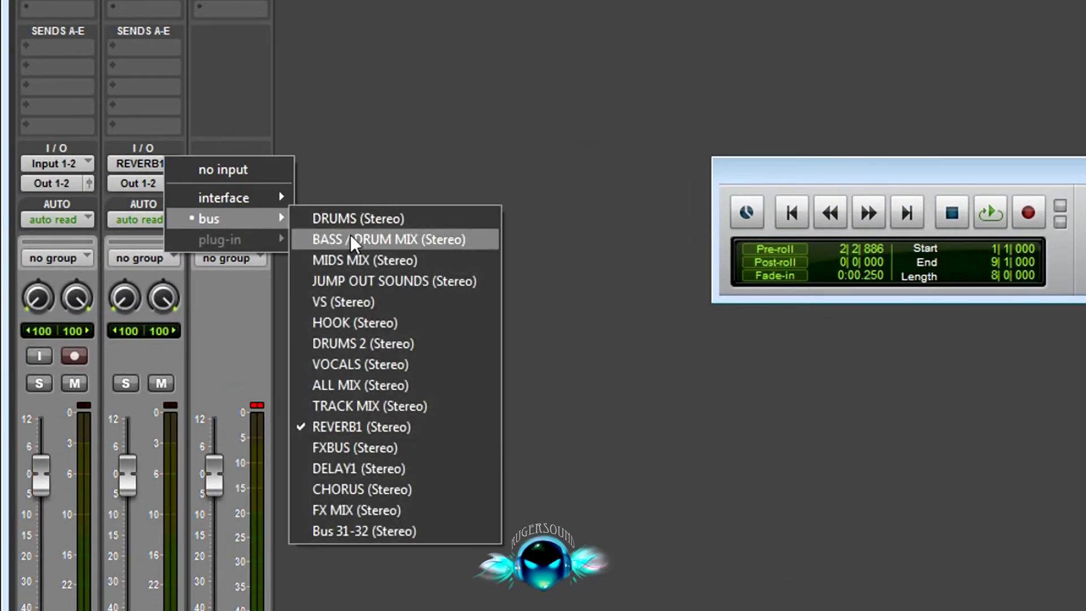
{"action": "left_click", "coordinate": [345, 426]}
{"action": "right_click", "coordinate": [138, 161]}
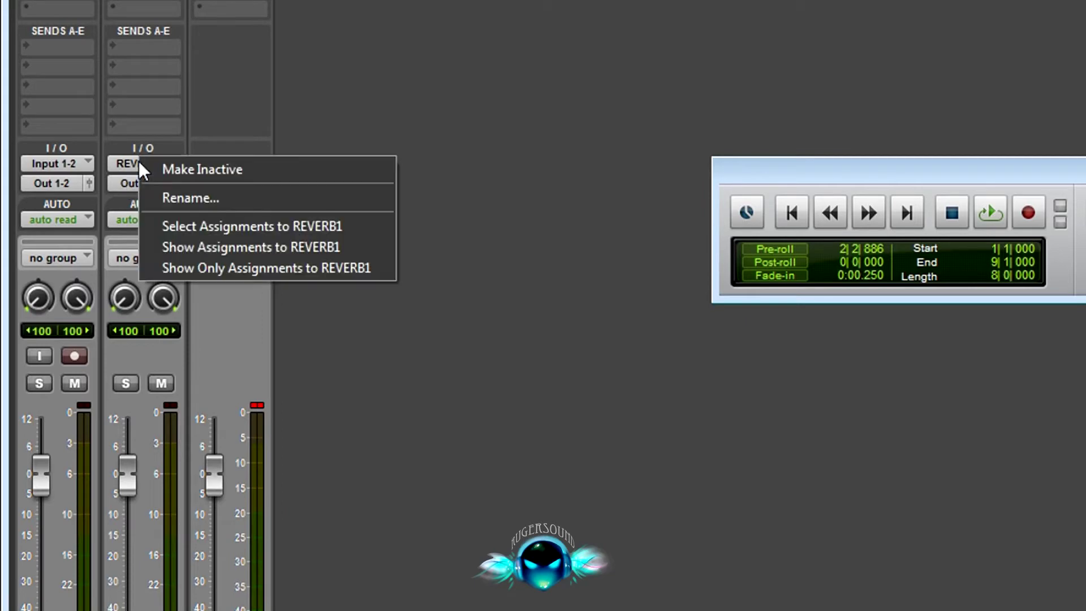
{"action": "left_click", "coordinate": [185, 198]}
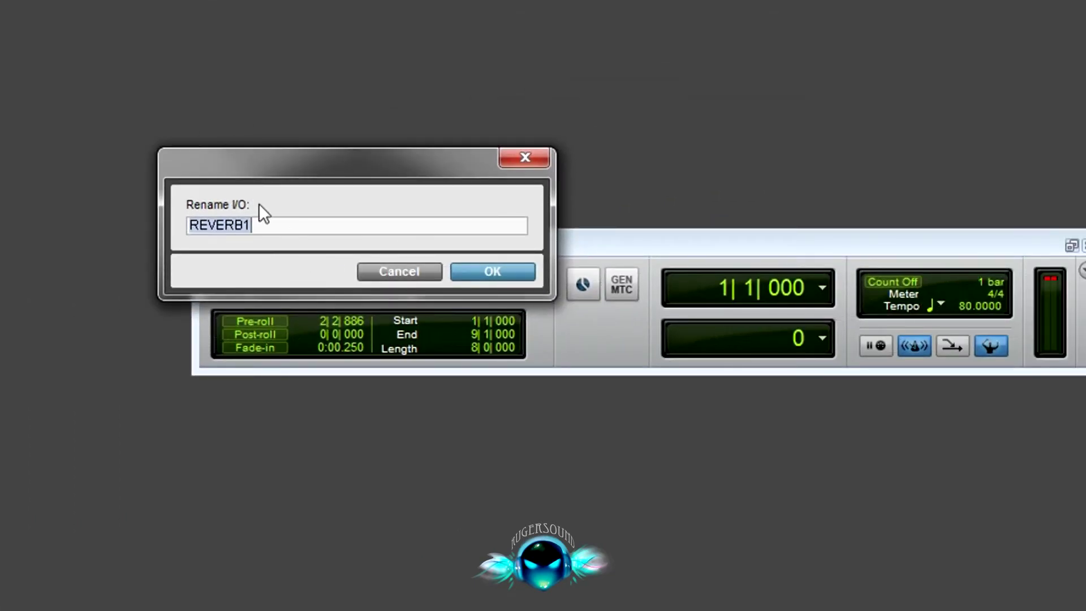
{"action": "left_click", "coordinate": [477, 269]}
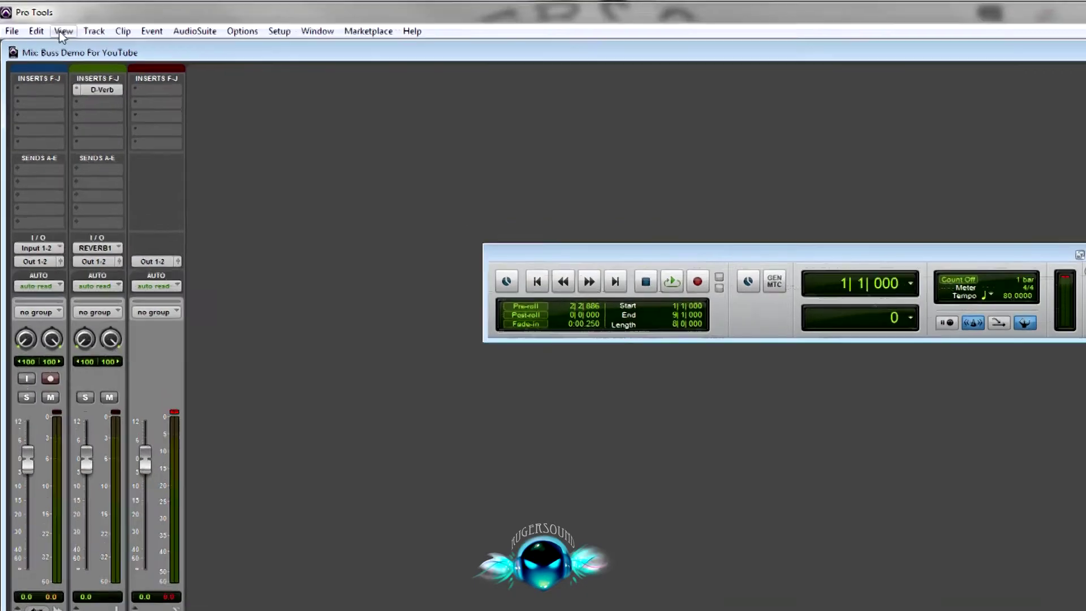
{"action": "left_click", "coordinate": [58, 29]}
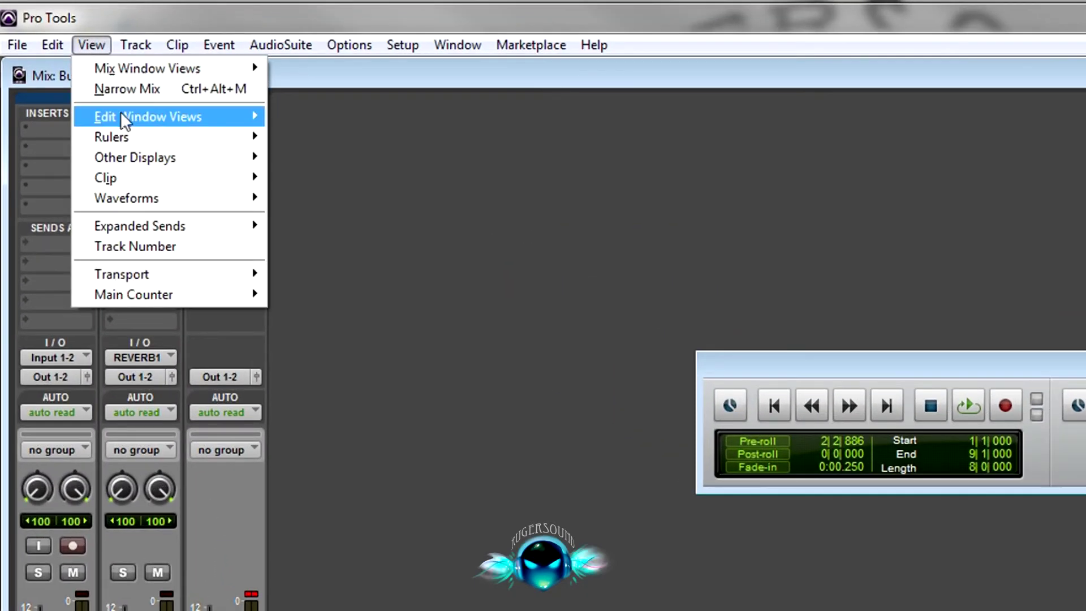
{"action": "mouse_move", "coordinate": [78, 75]}
{"action": "mouse_move", "coordinate": [152, 70]}
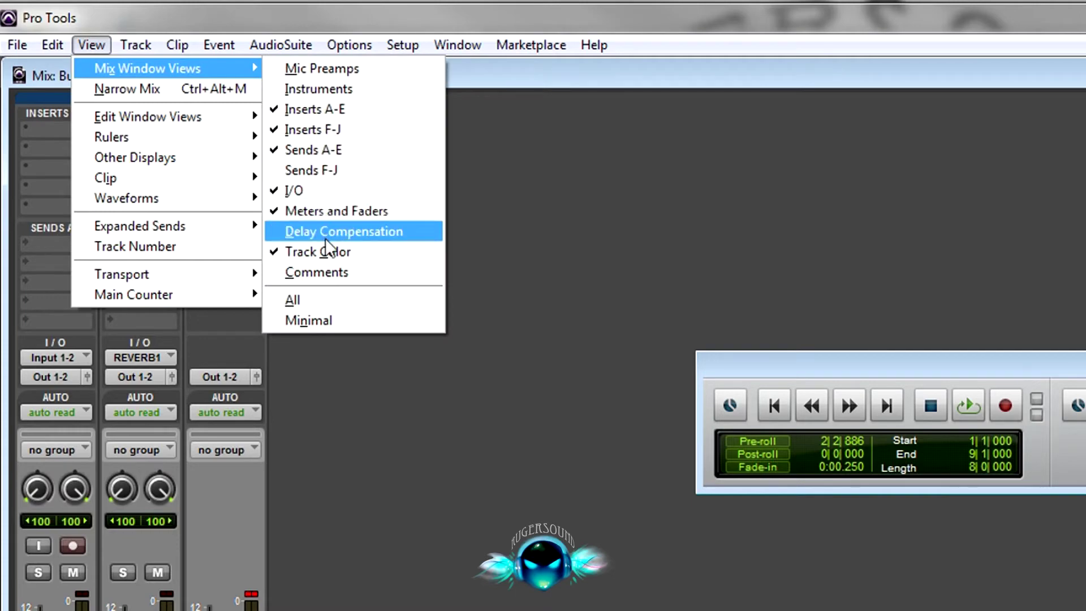
{"action": "left_click", "coordinate": [337, 168]}
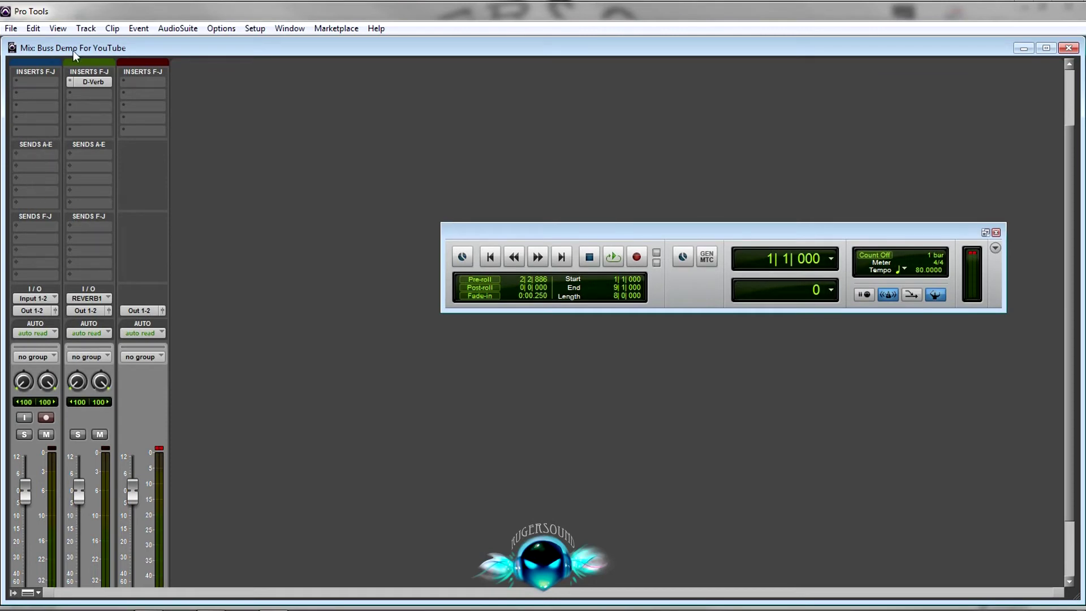
{"action": "left_click", "coordinate": [87, 30]}
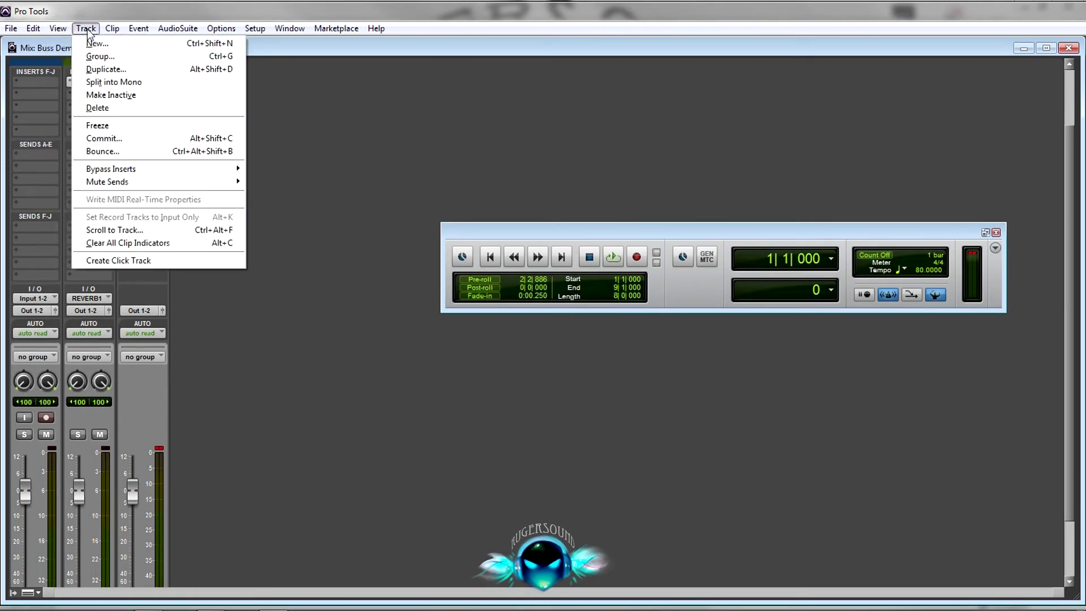
{"action": "mouse_move", "coordinate": [58, 30]}
{"action": "mouse_move", "coordinate": [101, 47]}
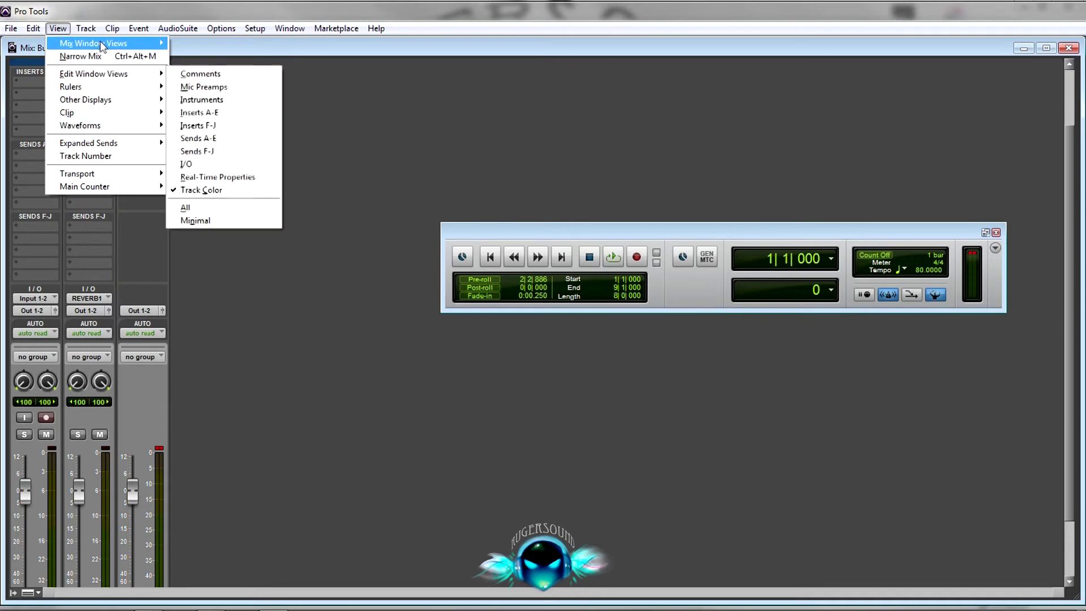
{"action": "left_click", "coordinate": [190, 109]}
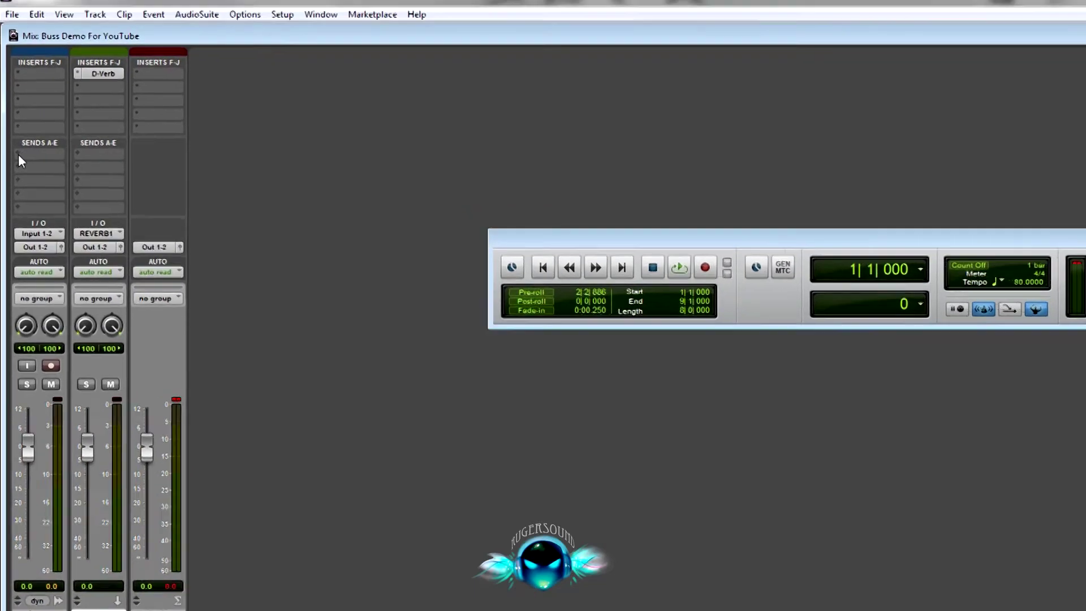
{"action": "left_click", "coordinate": [16, 155]}
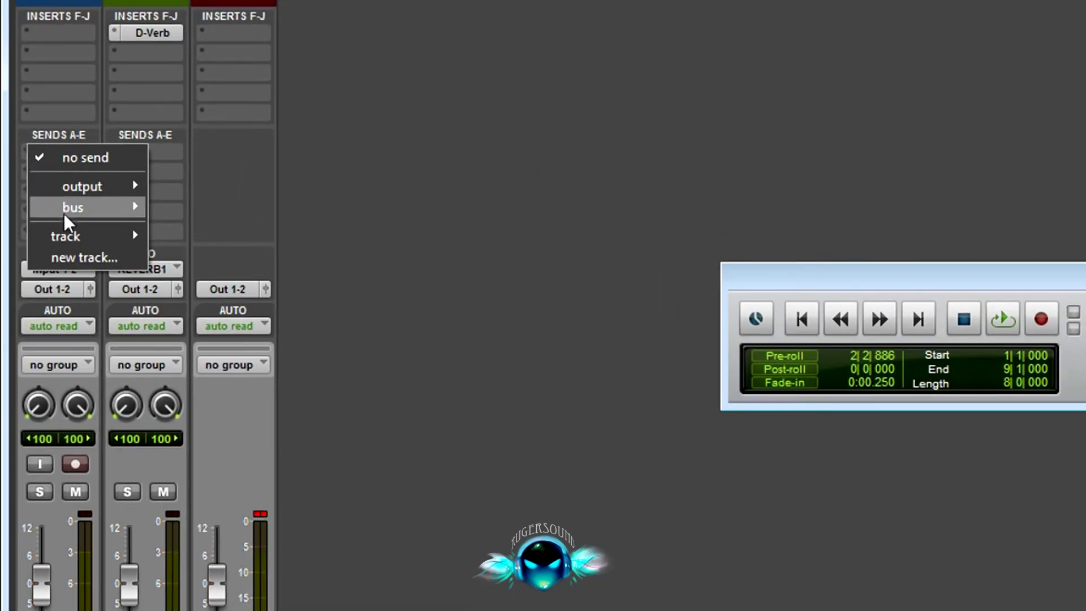
- Route track 1's Send A to the REVERB1 stereo bus and start playback
{"action": "mouse_move", "coordinate": [66, 213]}
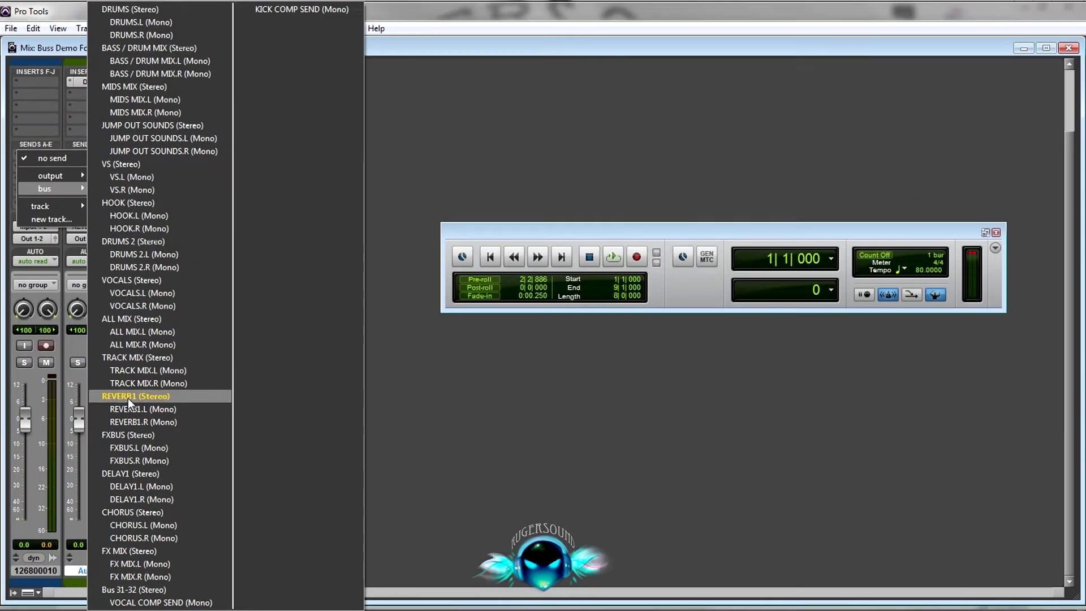
{"action": "left_click", "coordinate": [204, 360]}
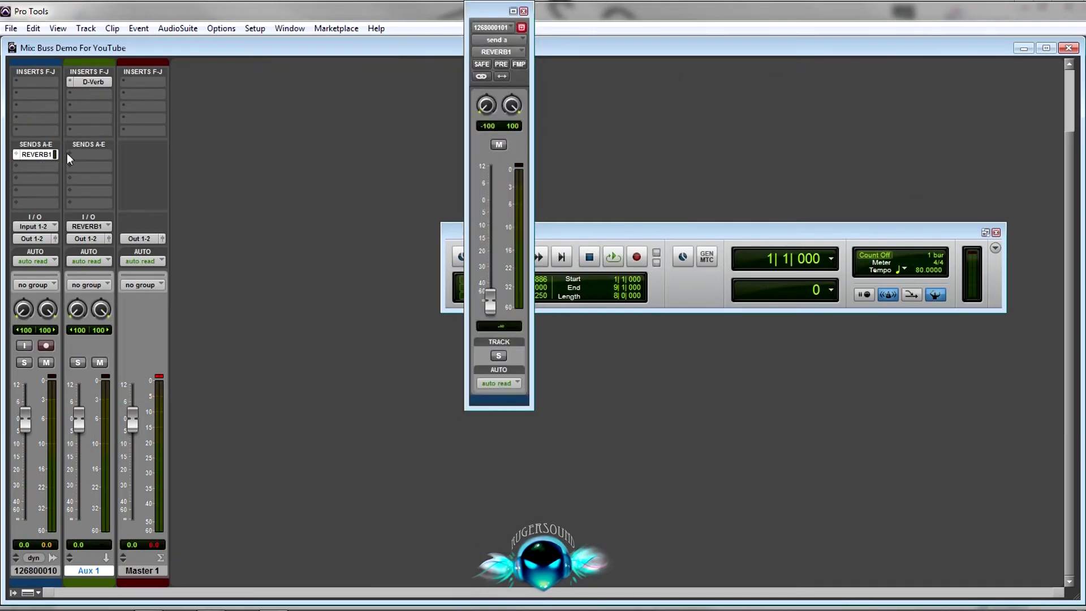
{"action": "left_click", "coordinate": [614, 255]}
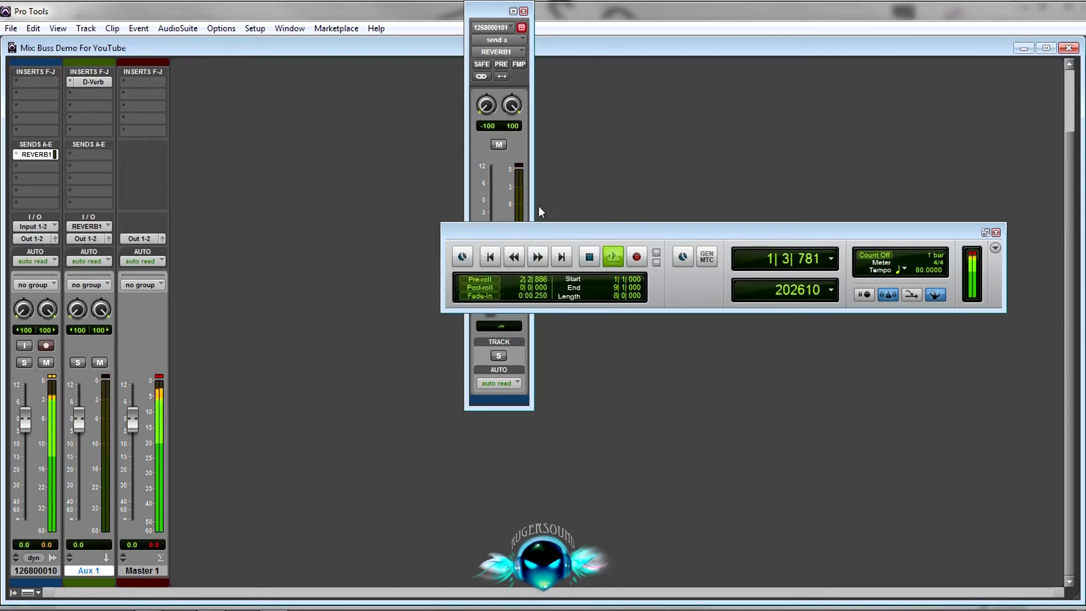
- Raise the REVERB1 send level on track 1 to -2.2 dB
{"action": "left_click_drag", "start_coordinate": [492, 11], "coordinate": [285, 93]}
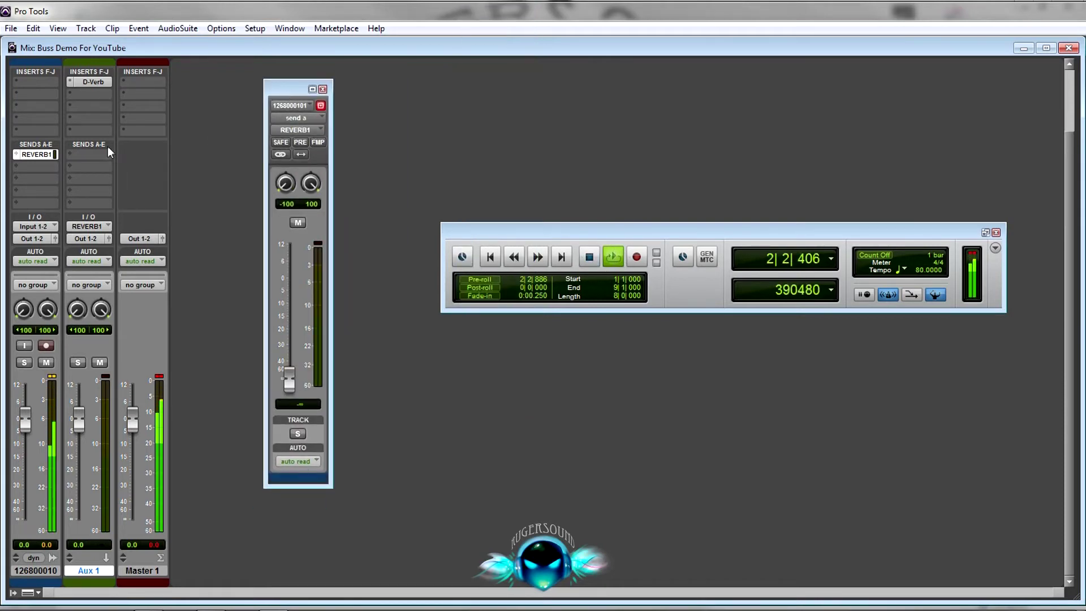
{"action": "left_click", "coordinate": [45, 157]}
{"action": "left_click", "coordinate": [40, 157]}
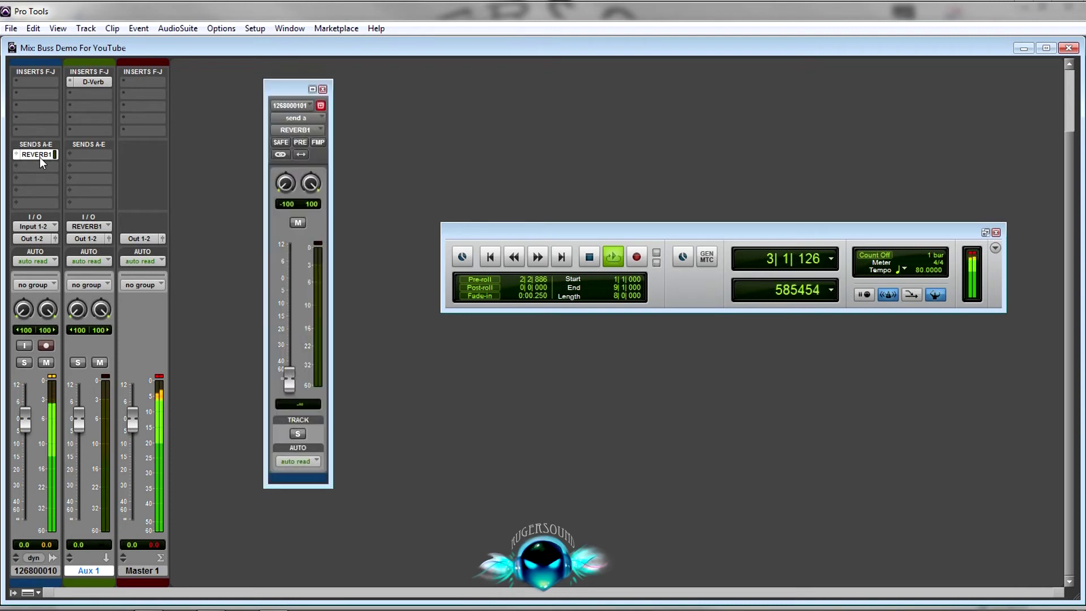
{"action": "left_click_drag", "start_coordinate": [290, 382], "coordinate": [294, 357]}
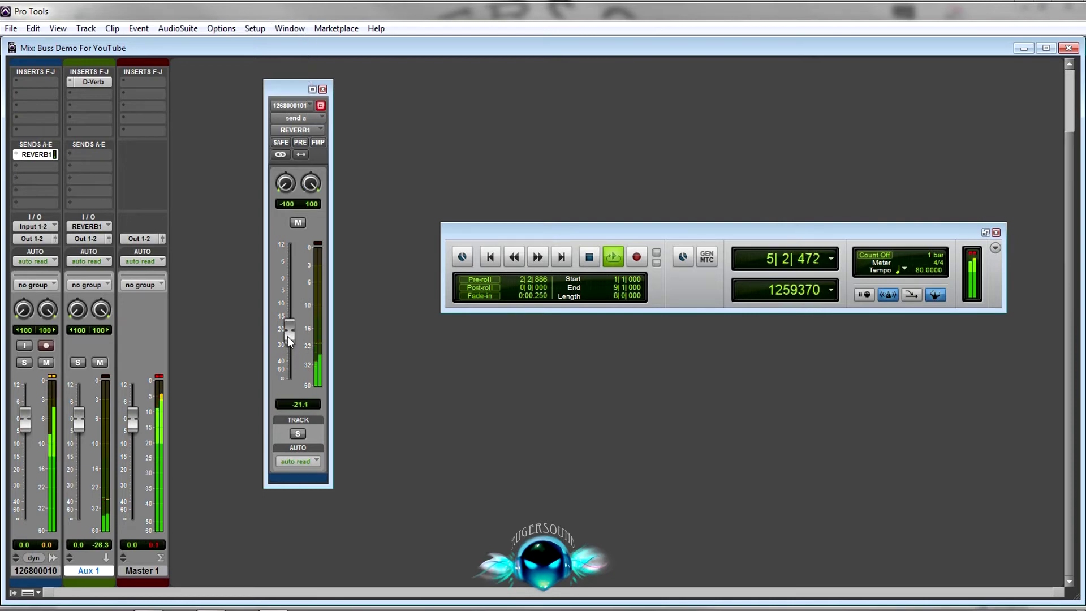
{"action": "left_click_drag", "start_coordinate": [287, 335], "coordinate": [291, 289]}
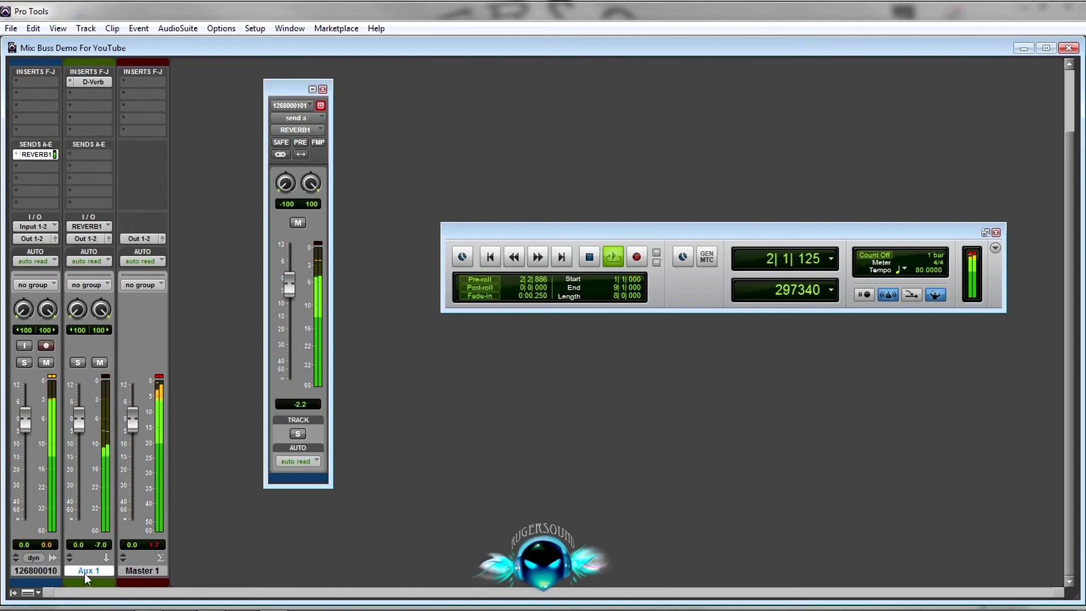
{"action": "left_click", "coordinate": [322, 89]}
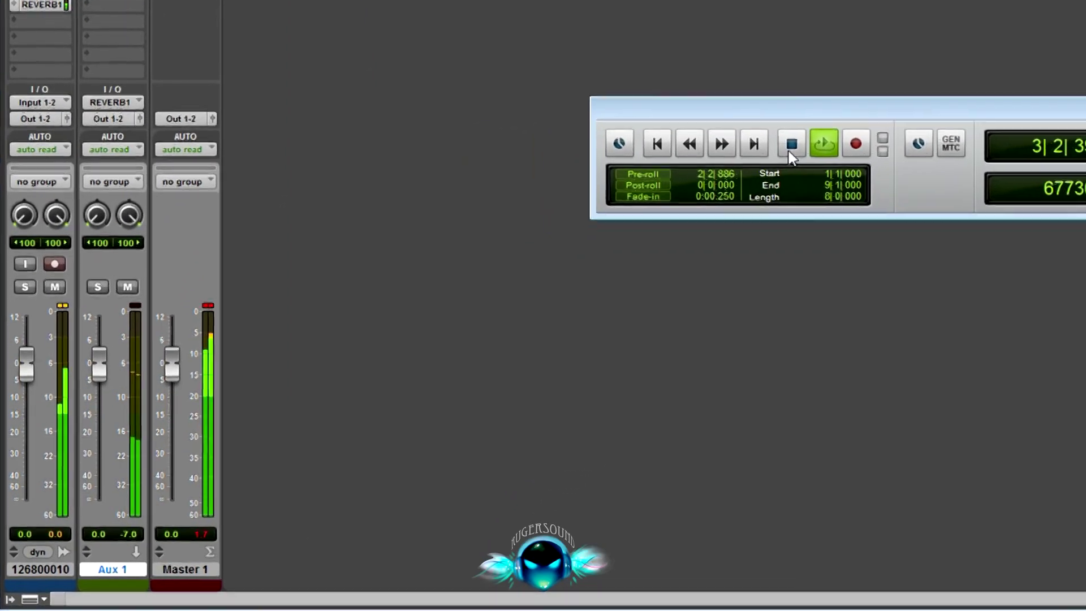
- Stop playback and rename the Aux 1 track to 'Reverb1'
{"action": "left_click", "coordinate": [791, 146]}
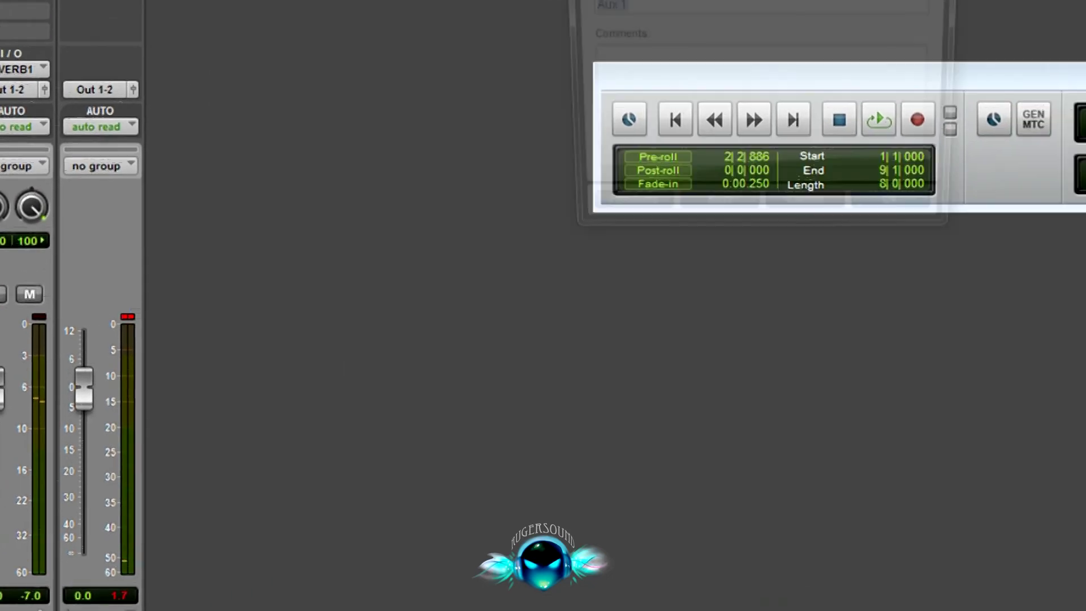
{"action": "double_click", "coordinate": [115, 569]}
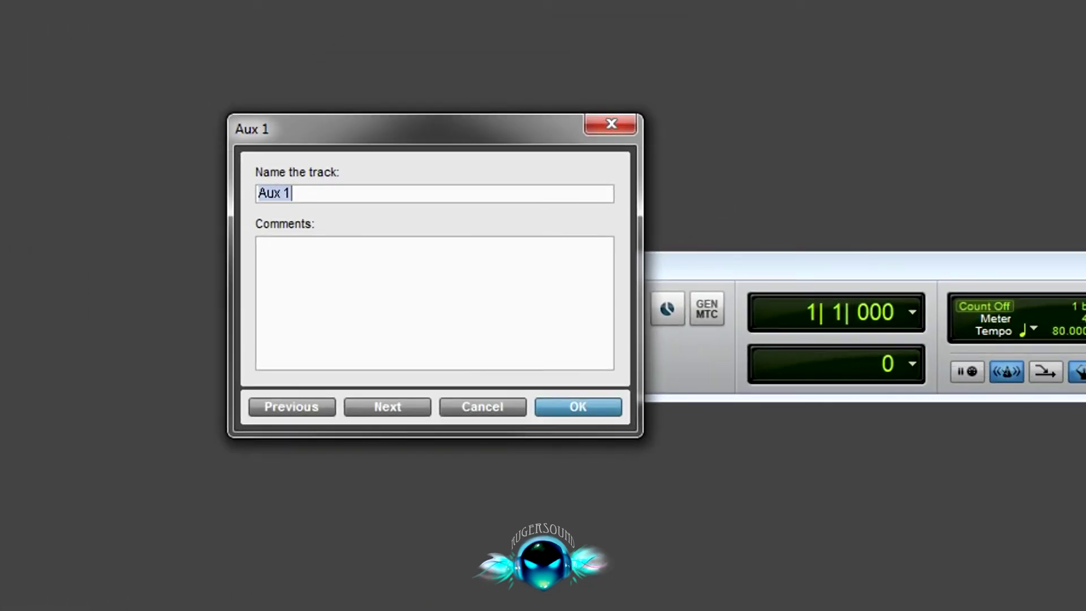
{"action": "type", "text": "Reverb"}
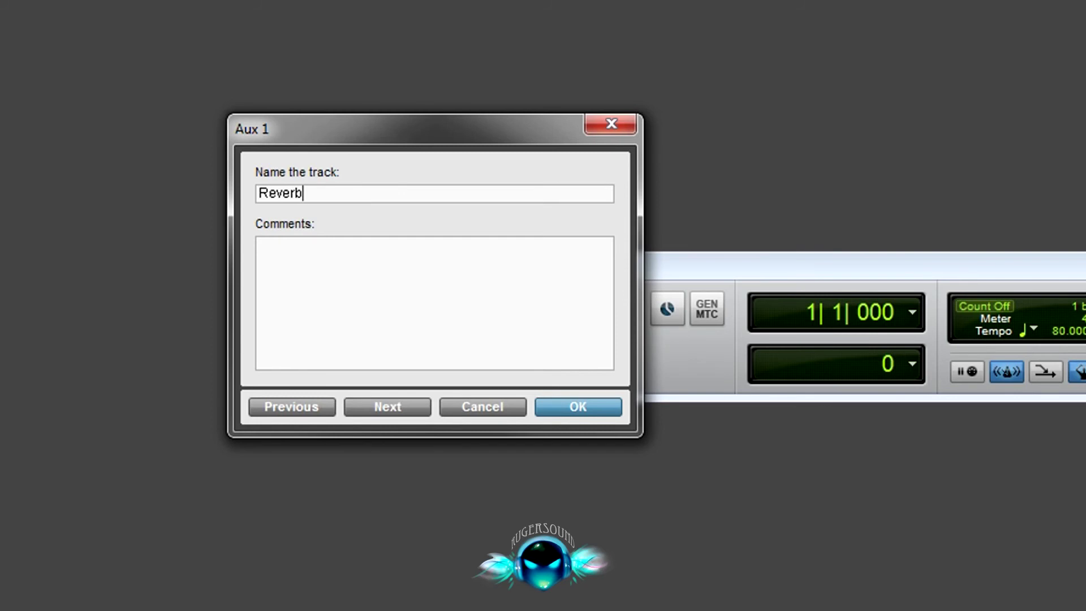
{"action": "type", "text": "1"}
{"action": "key", "text": "Return"}
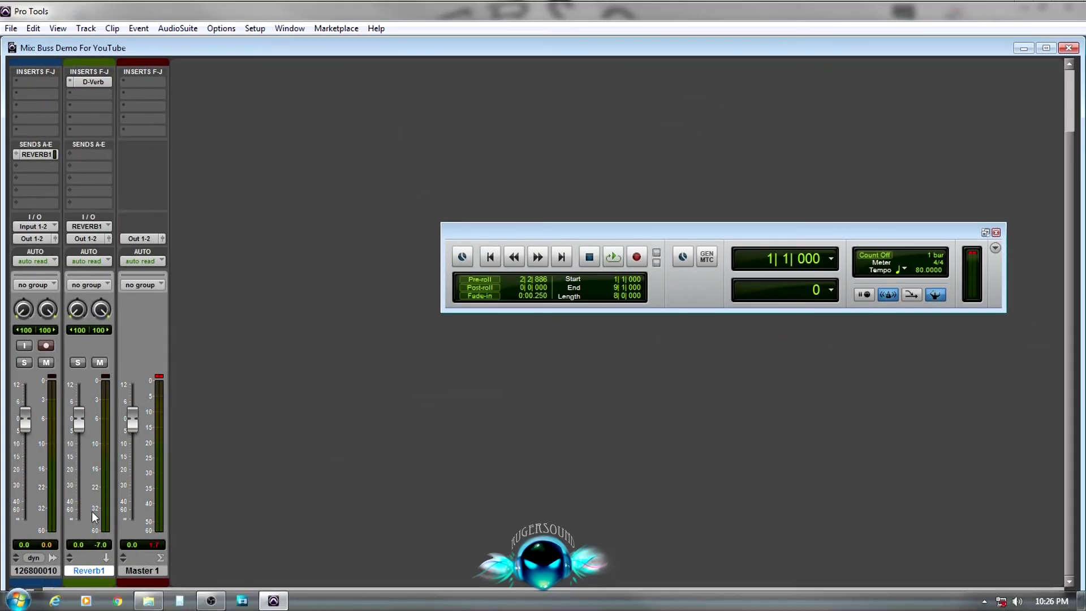
- Give the Reverb1 track a yellow track colour
{"action": "double_click", "coordinate": [92, 584]}
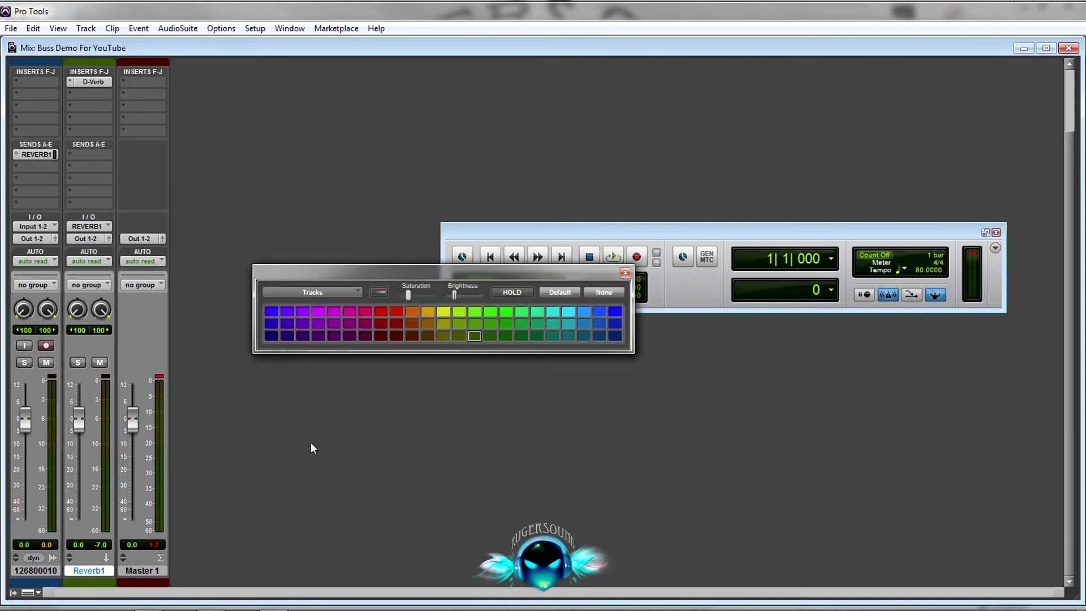
{"action": "left_click", "coordinate": [444, 312]}
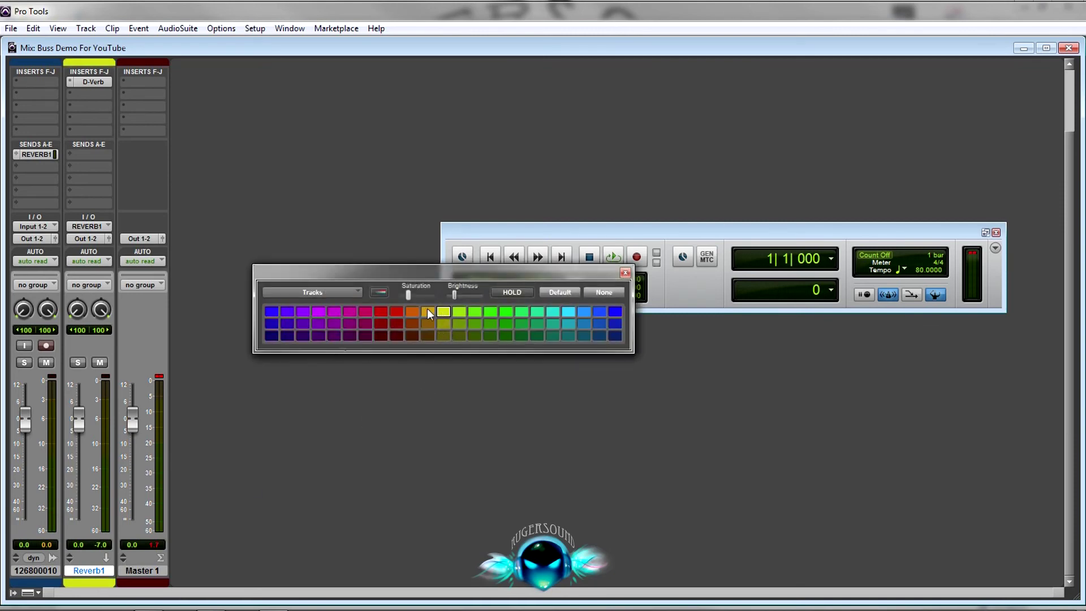
{"action": "left_click", "coordinate": [625, 272]}
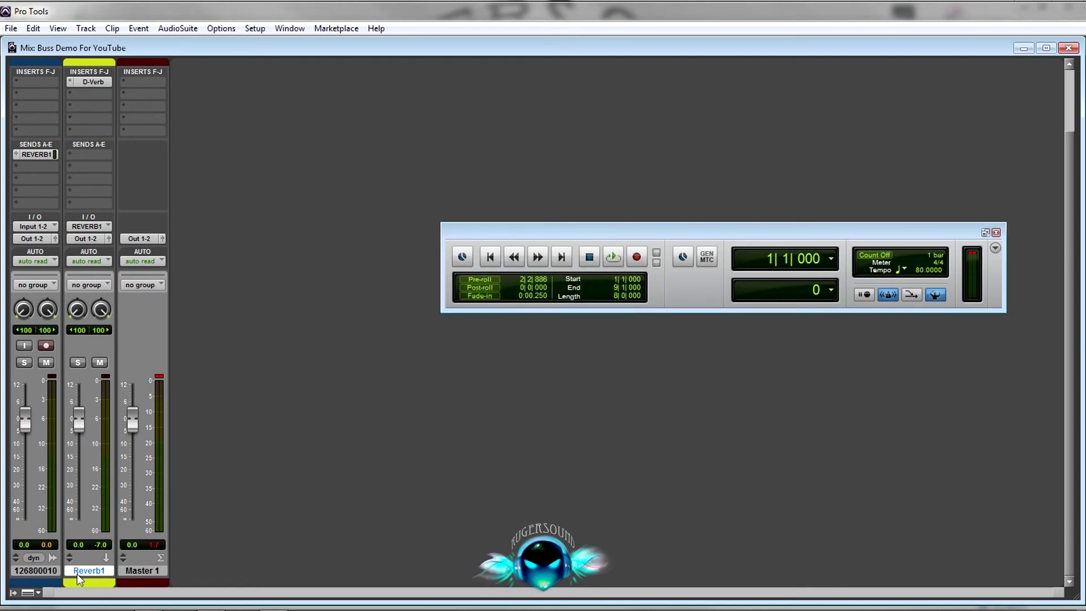